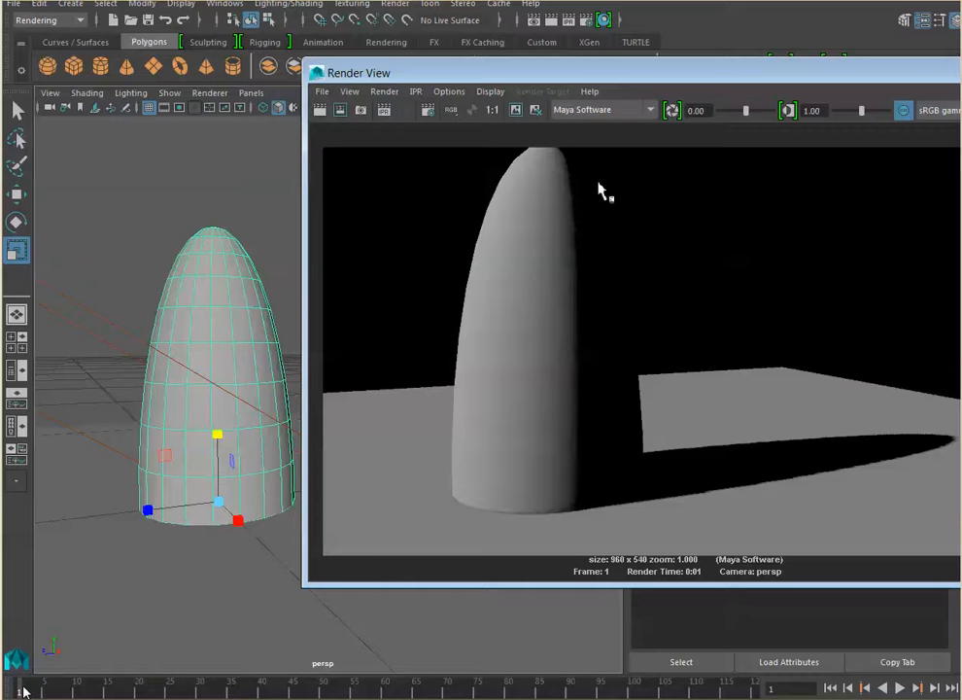
Close the previous render of the directional light setup and create an ambient light in the scene
{"action": "left_click", "coordinate": [69, 303]}
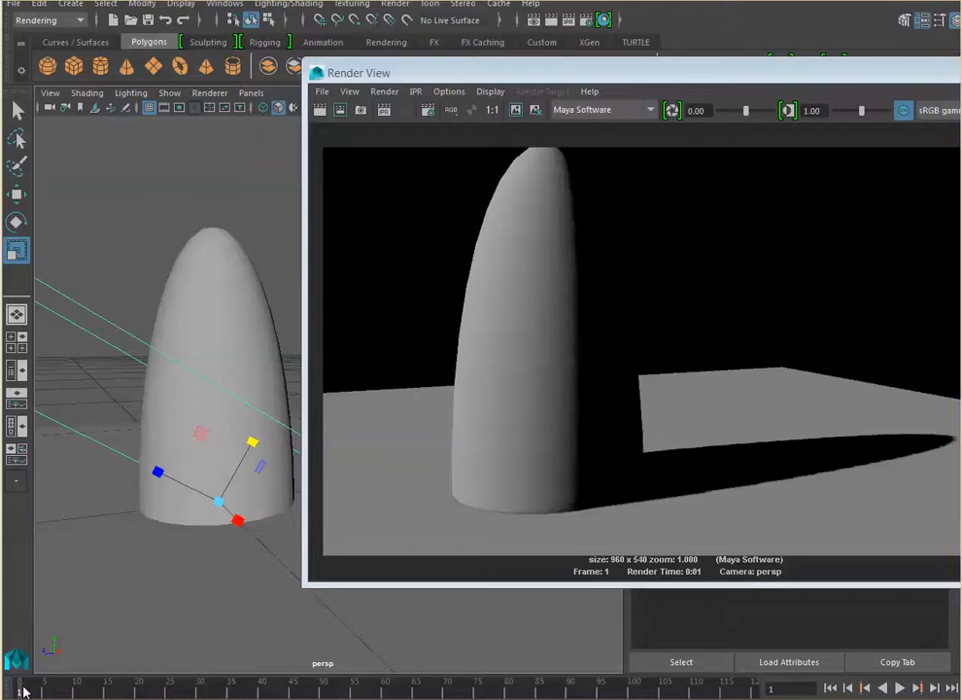
{"action": "left_click", "coordinate": [959, 66]}
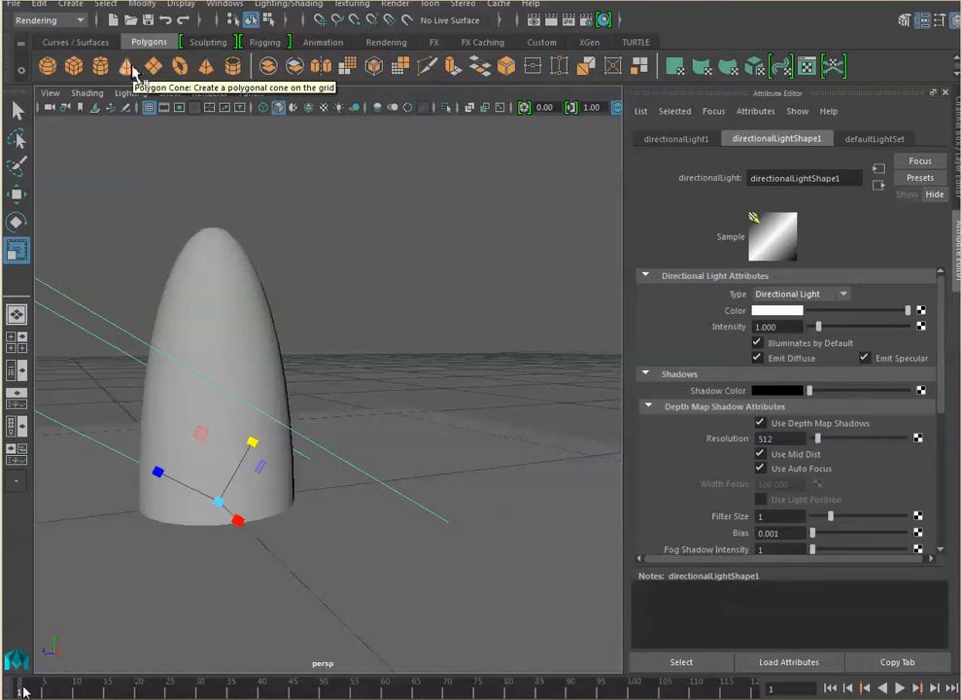
{"action": "left_click", "coordinate": [71, 6]}
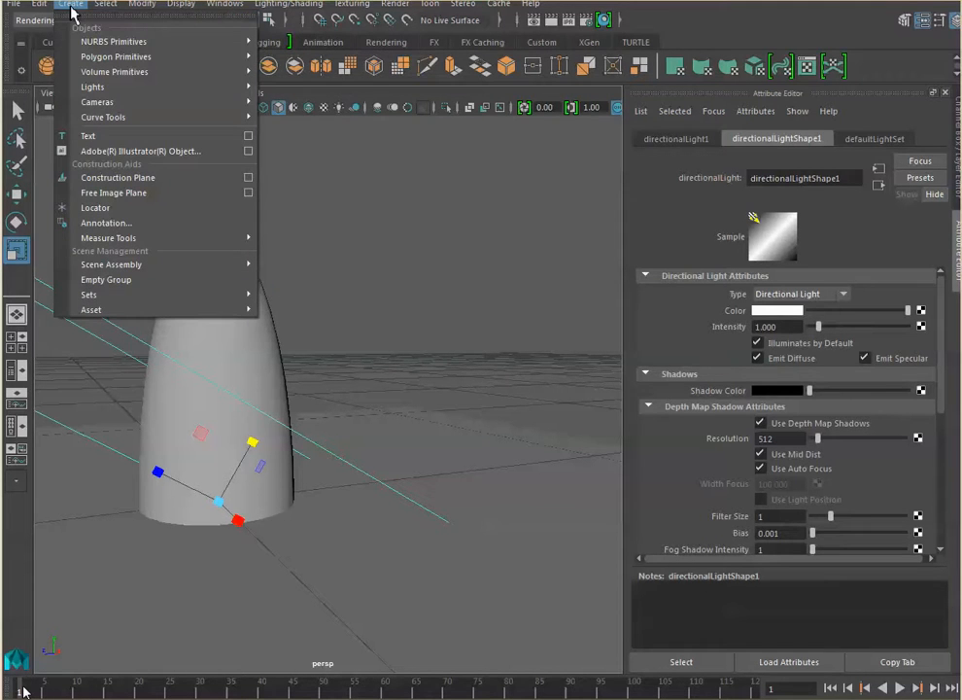
{"action": "mouse_move", "coordinate": [80, 94]}
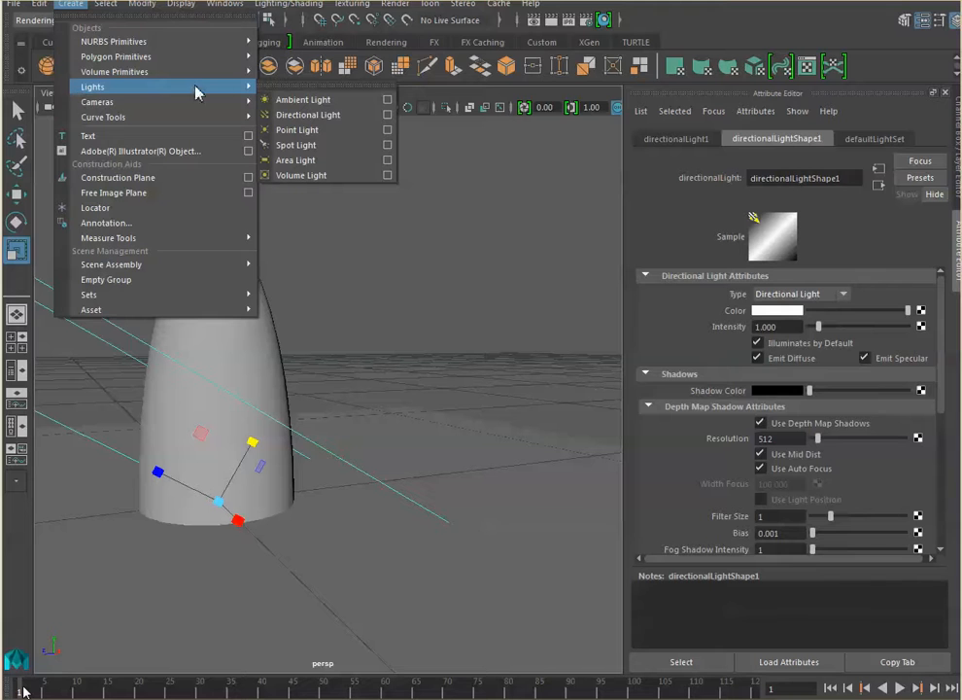
{"action": "left_click", "coordinate": [257, 99]}
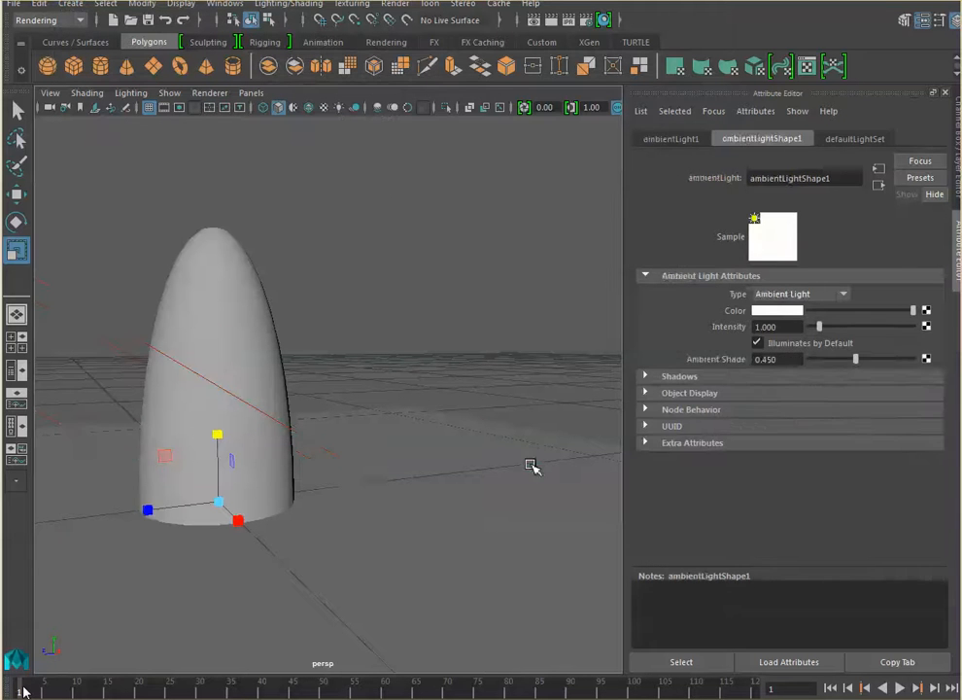
Move the ambient light sideways out of the dome along Z, to its shadowed side, and raise it above the ground plane
{"action": "left_click", "coordinate": [531, 466]}
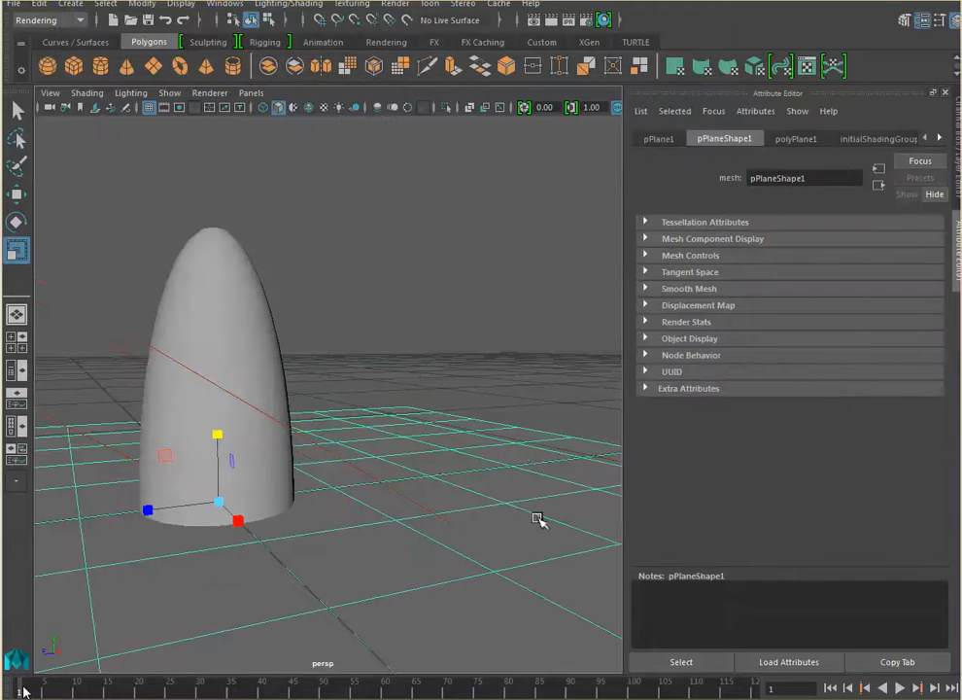
{"action": "left_click", "coordinate": [18, 193]}
{"action": "left_click_drag", "start_coordinate": [176, 511], "coordinate": [146, 512]}
{"action": "key", "text": "ctrl+z"}
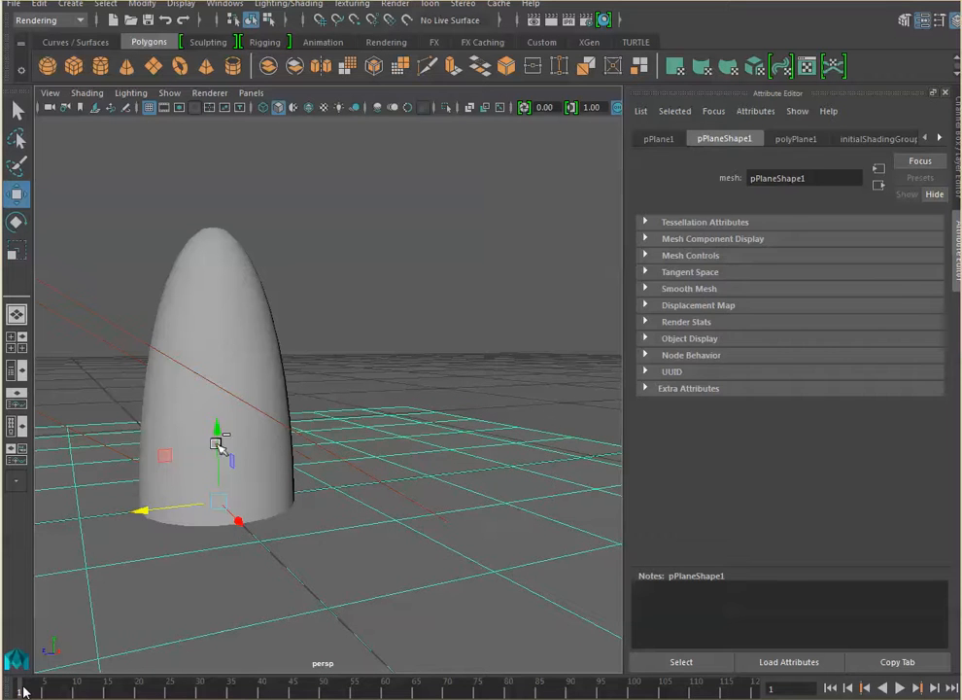
{"action": "left_click", "coordinate": [217, 499]}
{"action": "left_click_drag", "start_coordinate": [148, 516], "coordinate": [422, 495]}
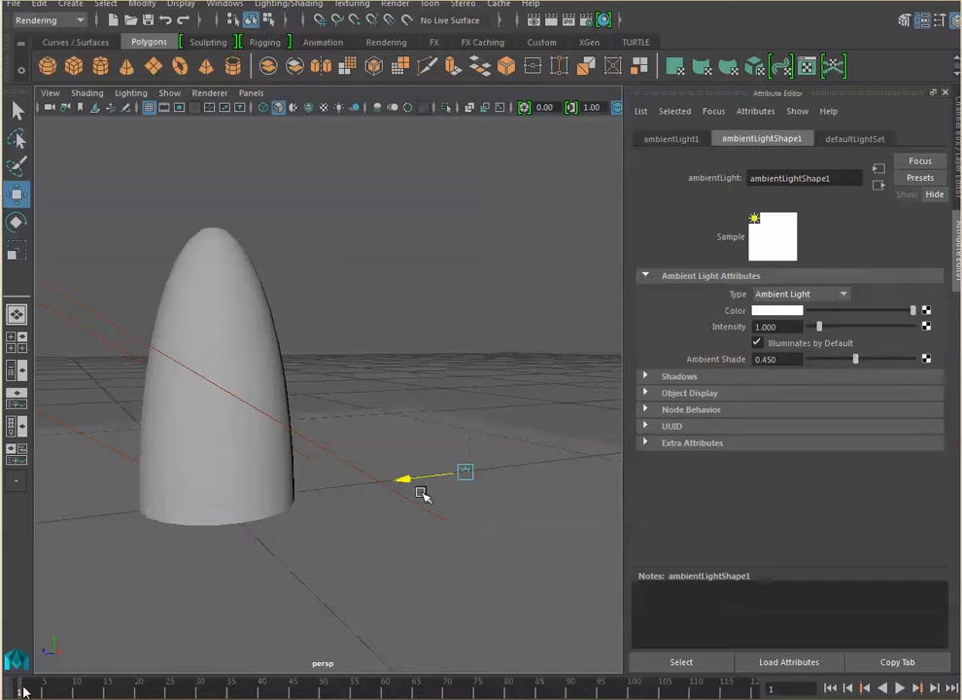
{"action": "left_click_drag", "start_coordinate": [473, 397], "coordinate": [473, 247]}
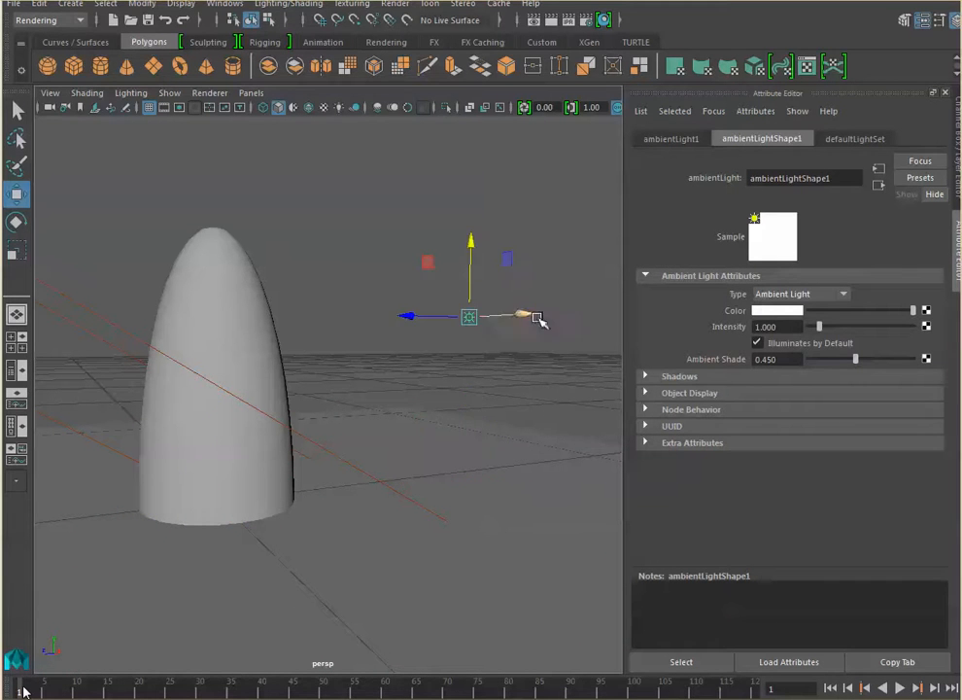
Check the ambient light's raytrace shadow settings and render the persp view
{"action": "left_click", "coordinate": [647, 376]}
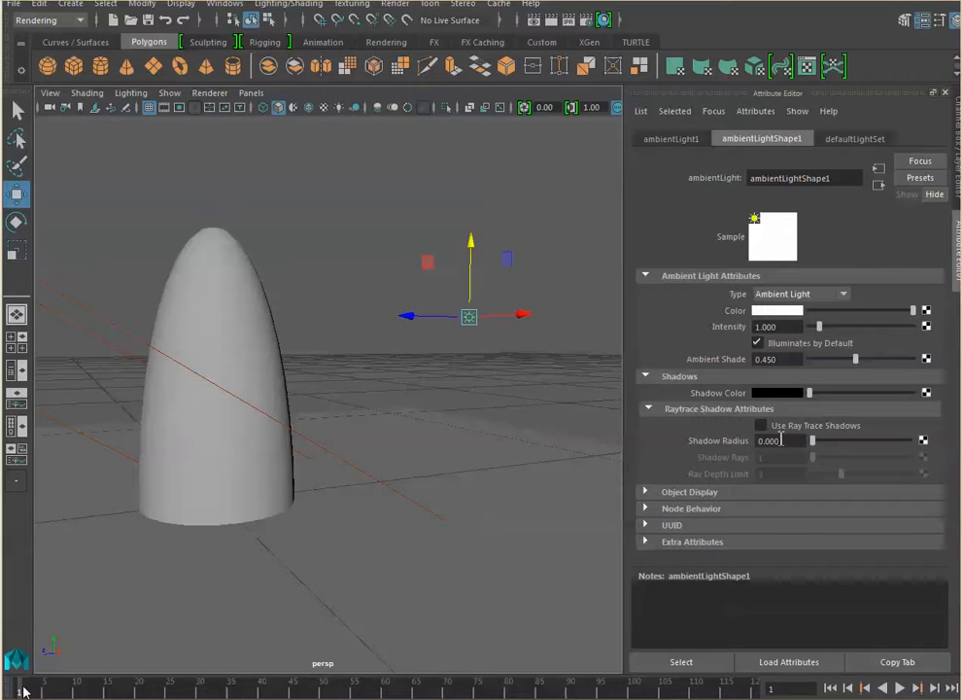
{"action": "left_click", "coordinate": [647, 377]}
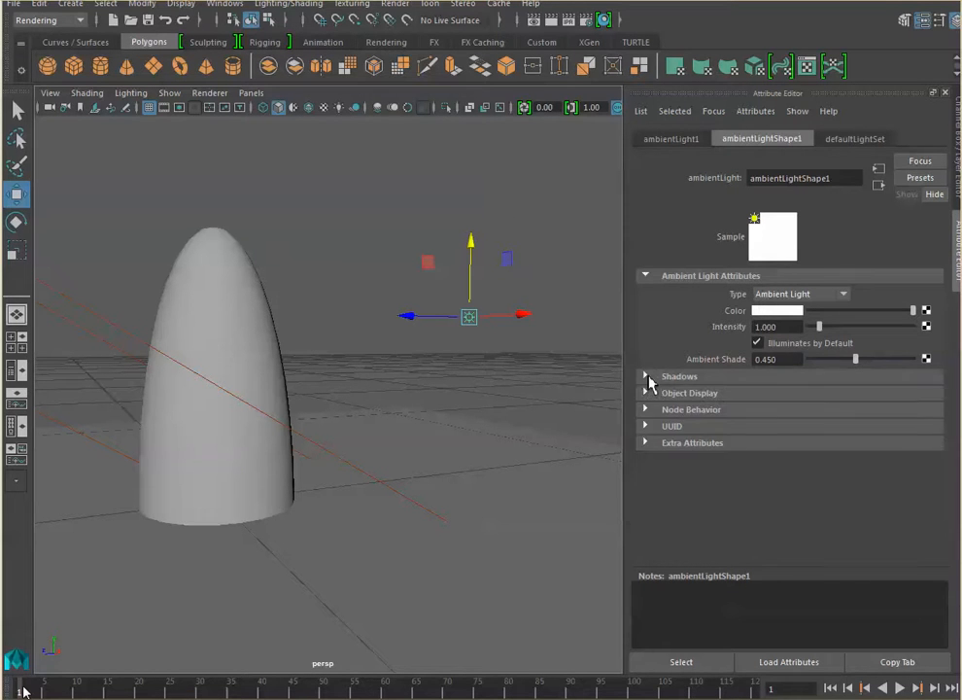
{"action": "left_click", "coordinate": [648, 278]}
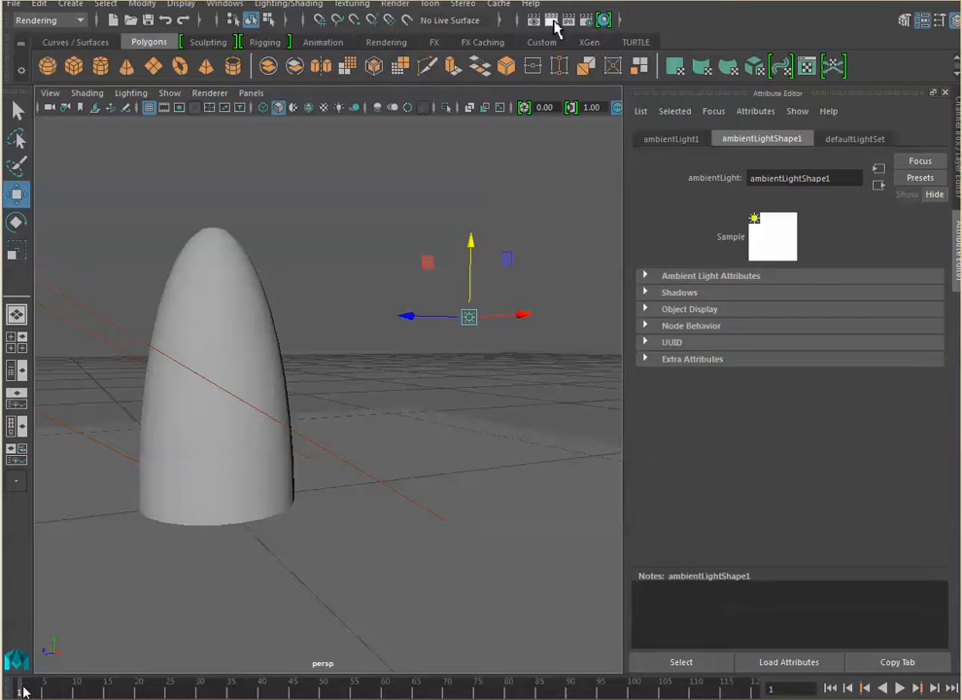
{"action": "left_click", "coordinate": [552, 20]}
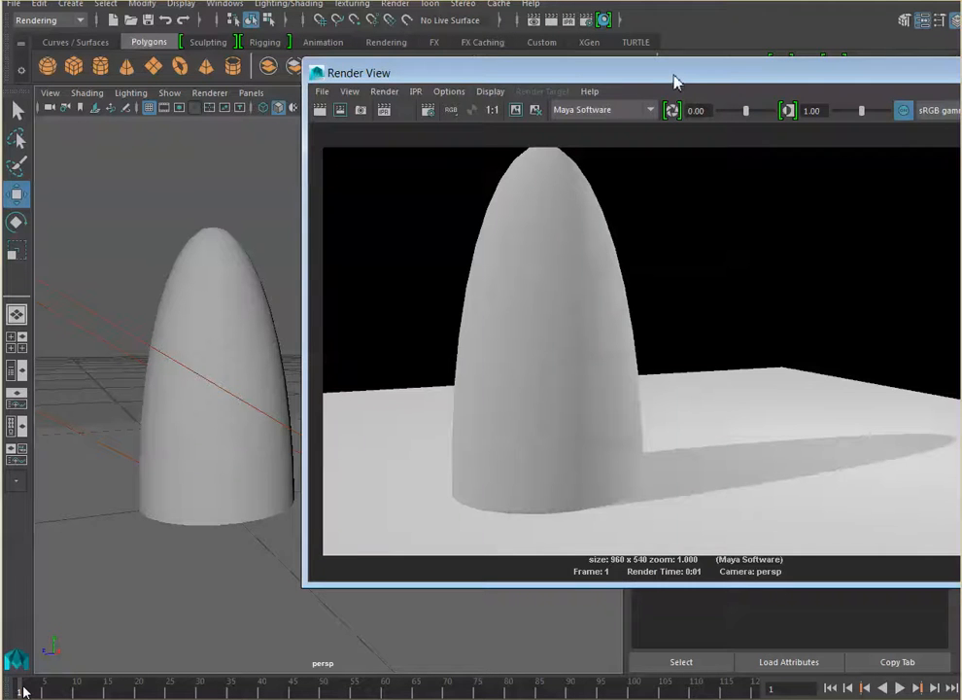
{"action": "left_click_drag", "start_coordinate": [677, 83], "coordinate": [703, 85]}
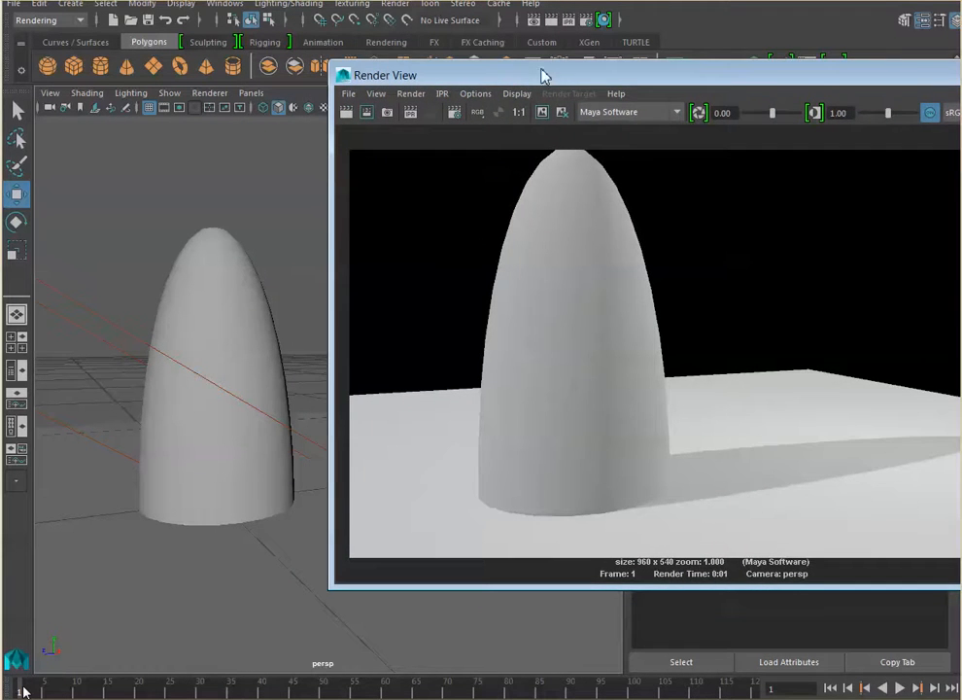
Lower the ambient light's intensity to 0.222 and render the persp view again
{"action": "left_click_drag", "start_coordinate": [544, 76], "coordinate": [526, 452]}
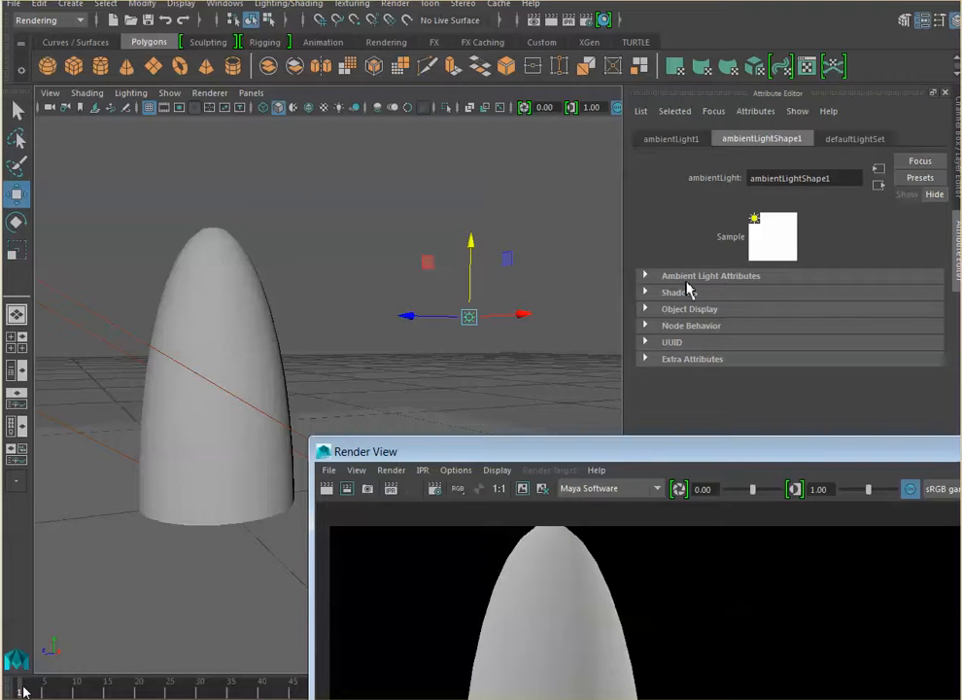
{"action": "left_click", "coordinate": [645, 276]}
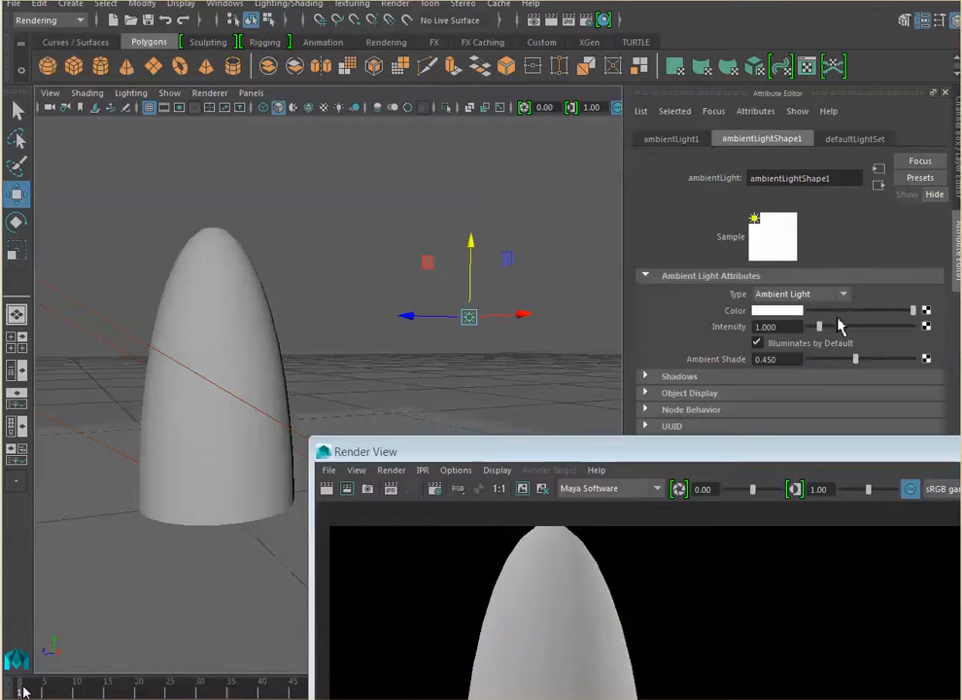
{"action": "left_click_drag", "start_coordinate": [821, 331], "coordinate": [812, 337]}
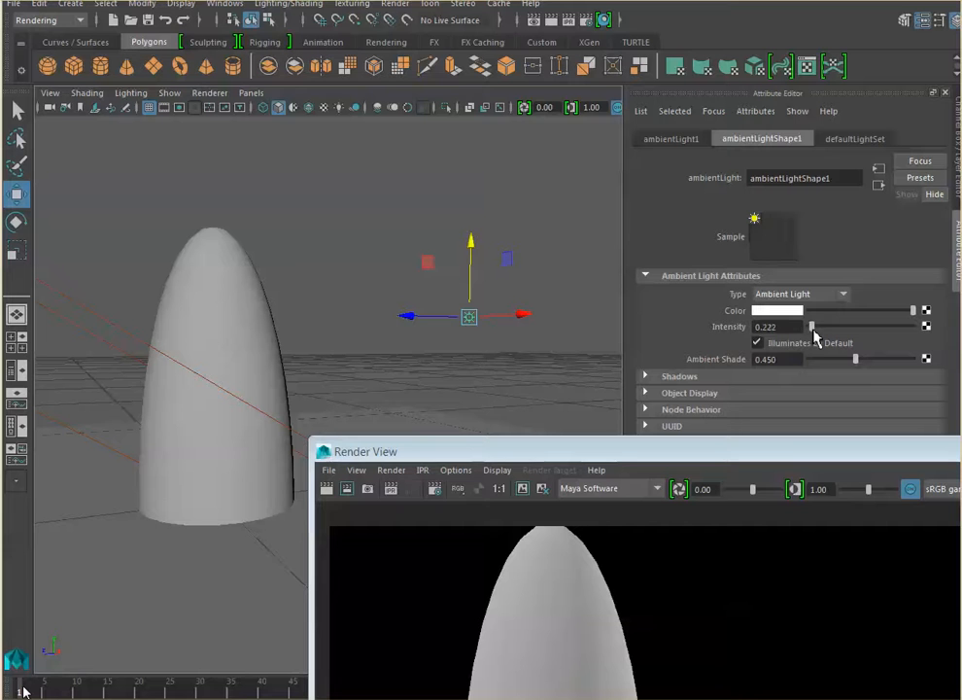
{"action": "left_click_drag", "start_coordinate": [783, 451], "coordinate": [762, 123]}
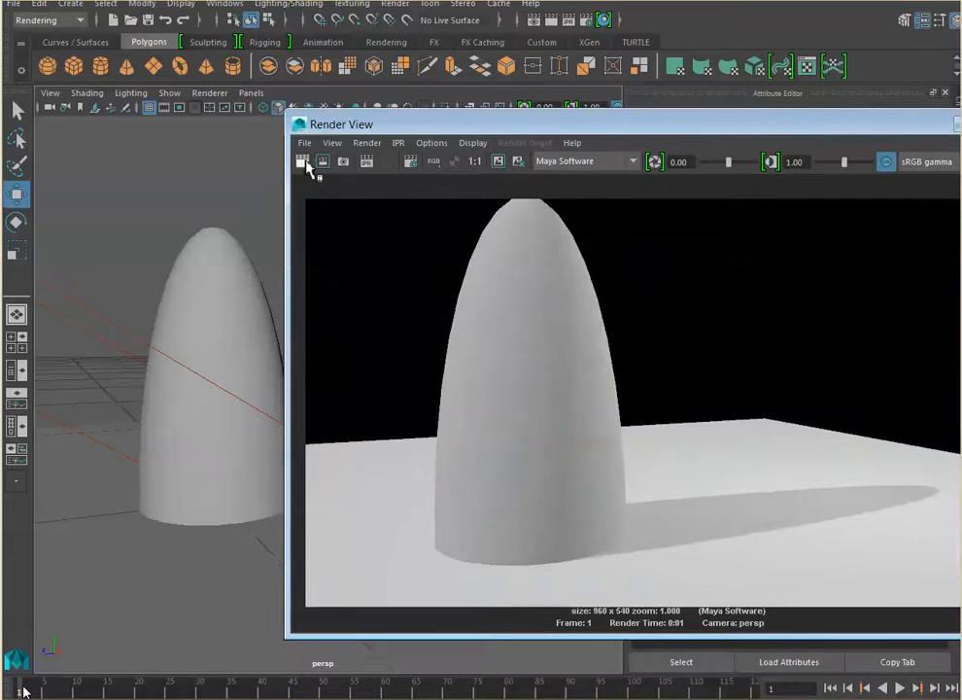
{"action": "left_click", "coordinate": [304, 163]}
{"action": "left_click_drag", "start_coordinate": [681, 128], "coordinate": [745, 62]}
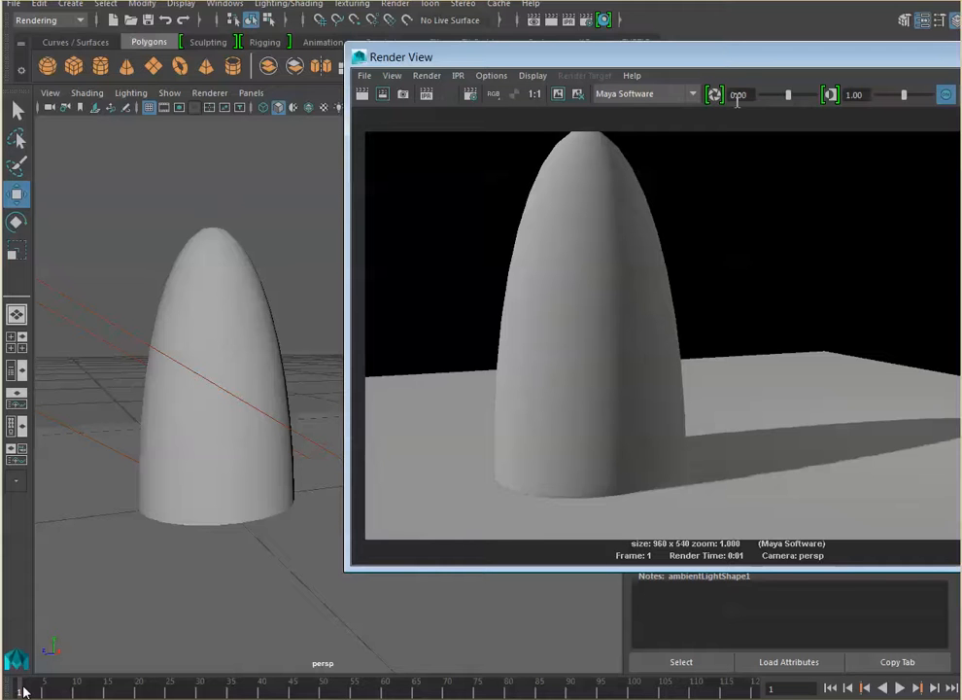
{"action": "left_click_drag", "start_coordinate": [735, 68], "coordinate": [840, 84]}
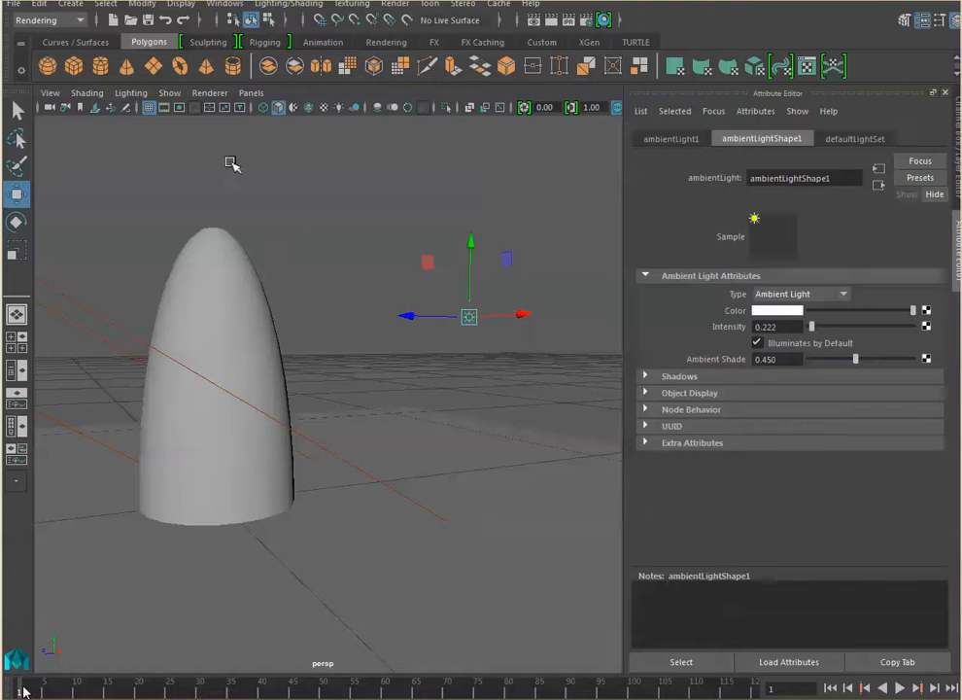
{"action": "left_click", "coordinate": [550, 19]}
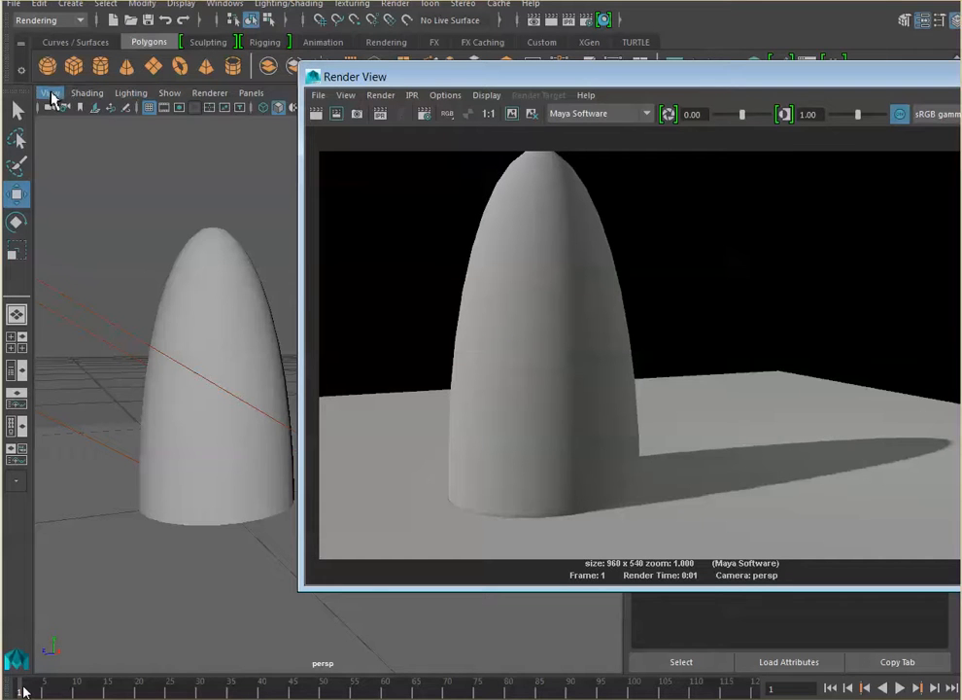
Select the persp camera and open its Environment settings
{"action": "left_click", "coordinate": [50, 94]}
{"action": "mouse_move", "coordinate": [106, 322]}
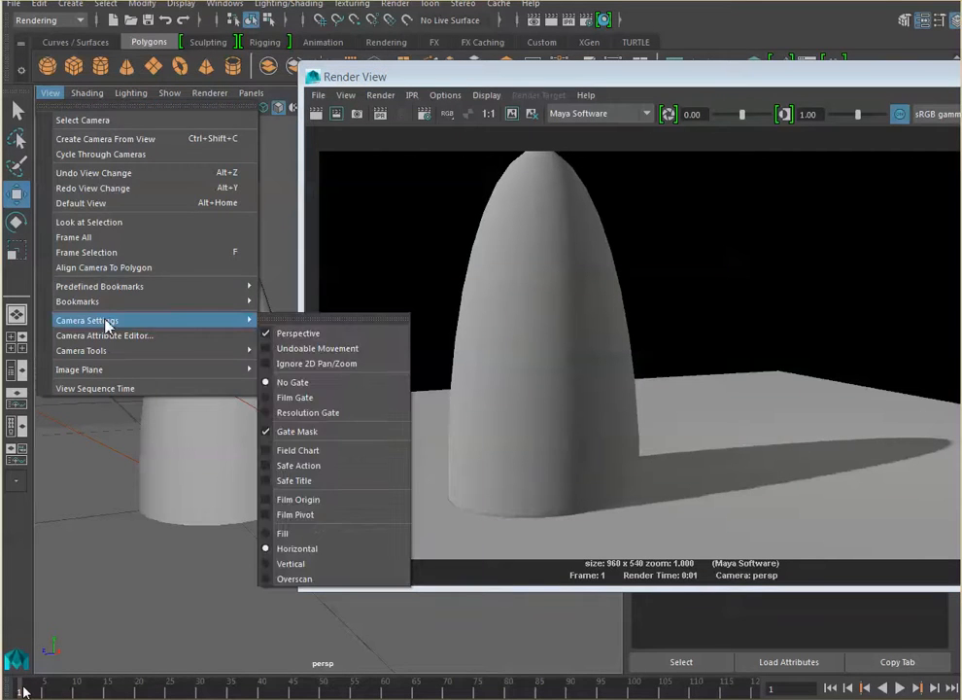
{"action": "left_click", "coordinate": [121, 122]}
{"action": "left_click", "coordinate": [961, 74]}
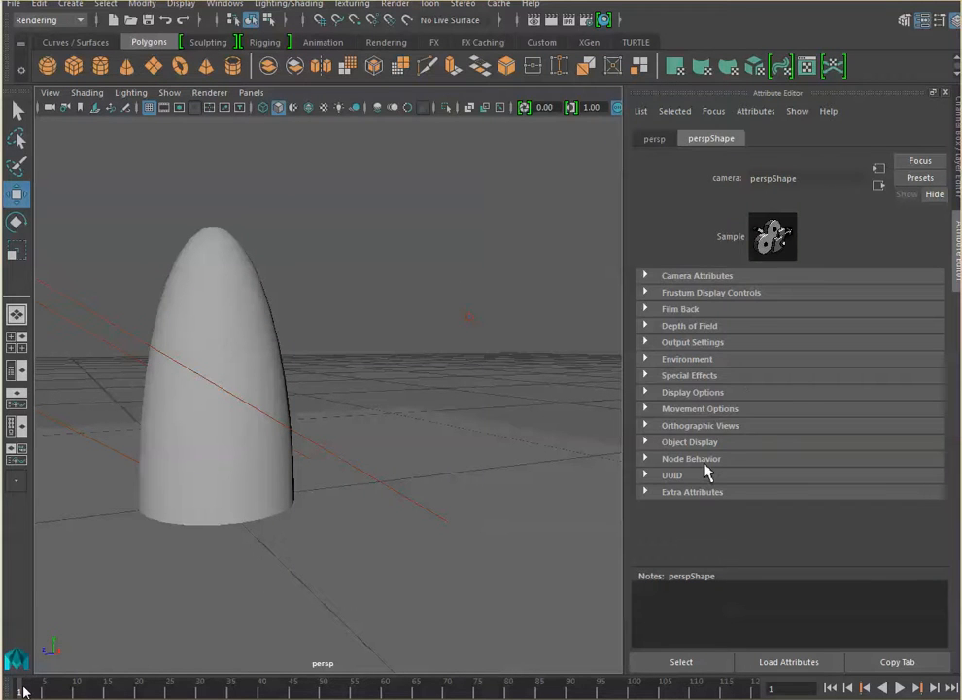
{"action": "left_click", "coordinate": [648, 360]}
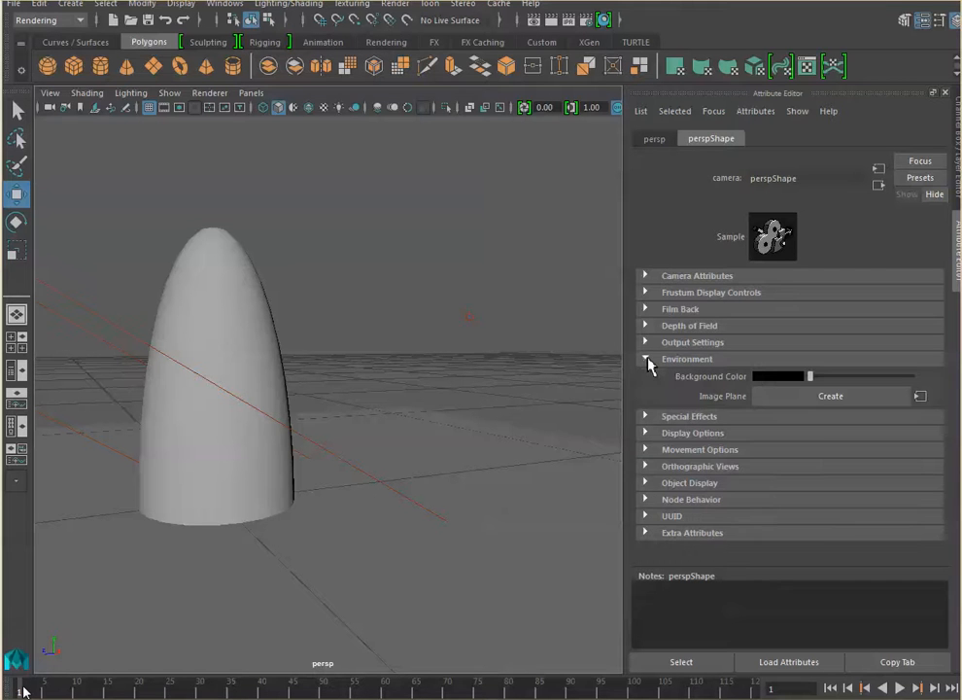
Try to set the camera's background color to mid-grey in the detached color chooser and render the view
{"action": "left_click", "coordinate": [778, 379]}
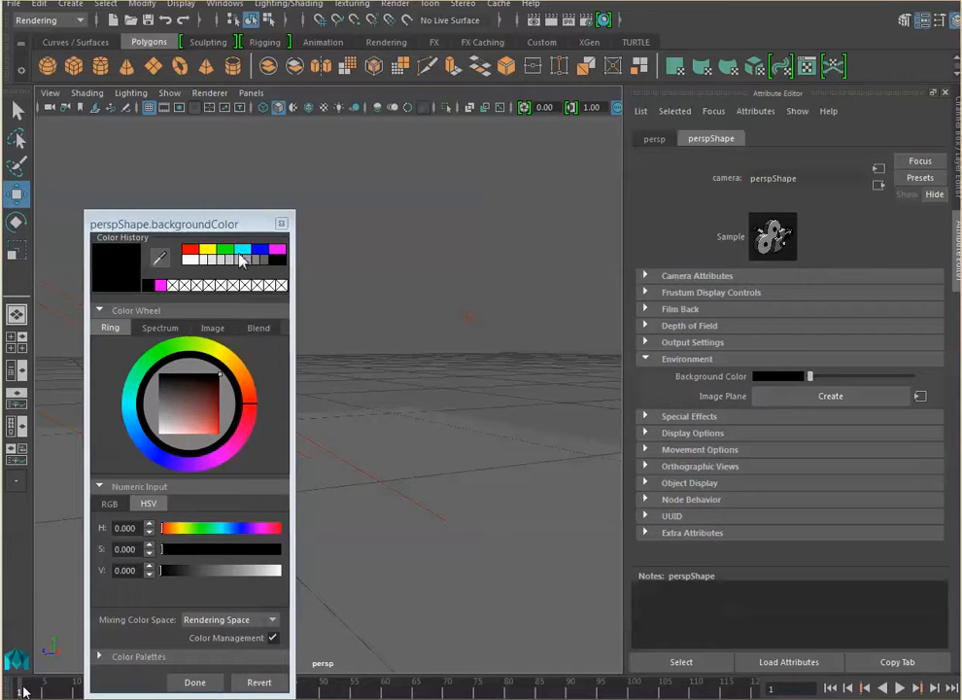
{"action": "left_click", "coordinate": [259, 263]}
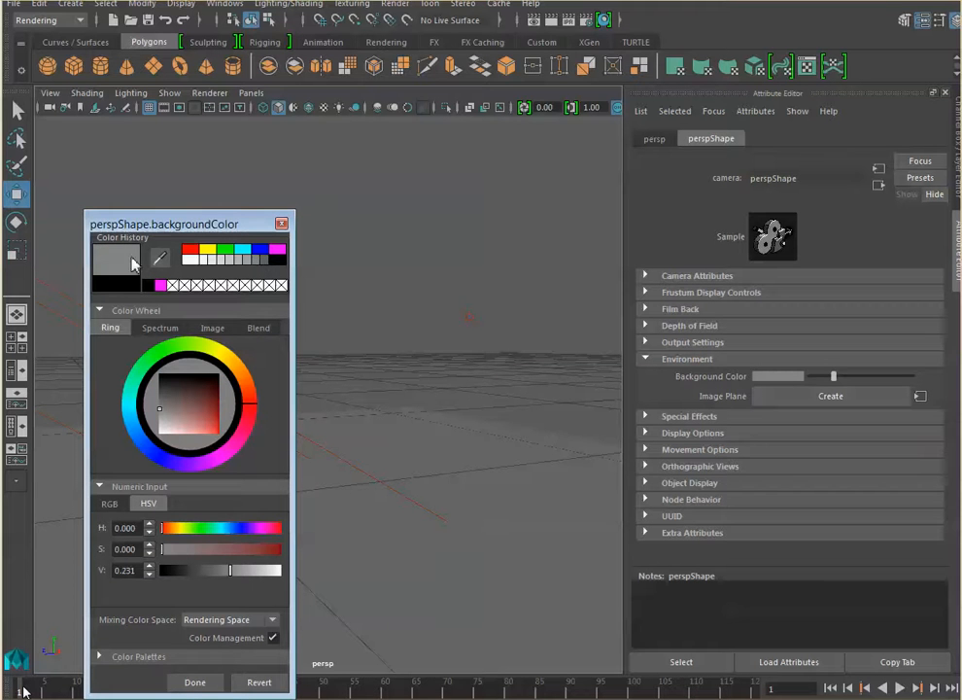
{"action": "left_click", "coordinate": [281, 225]}
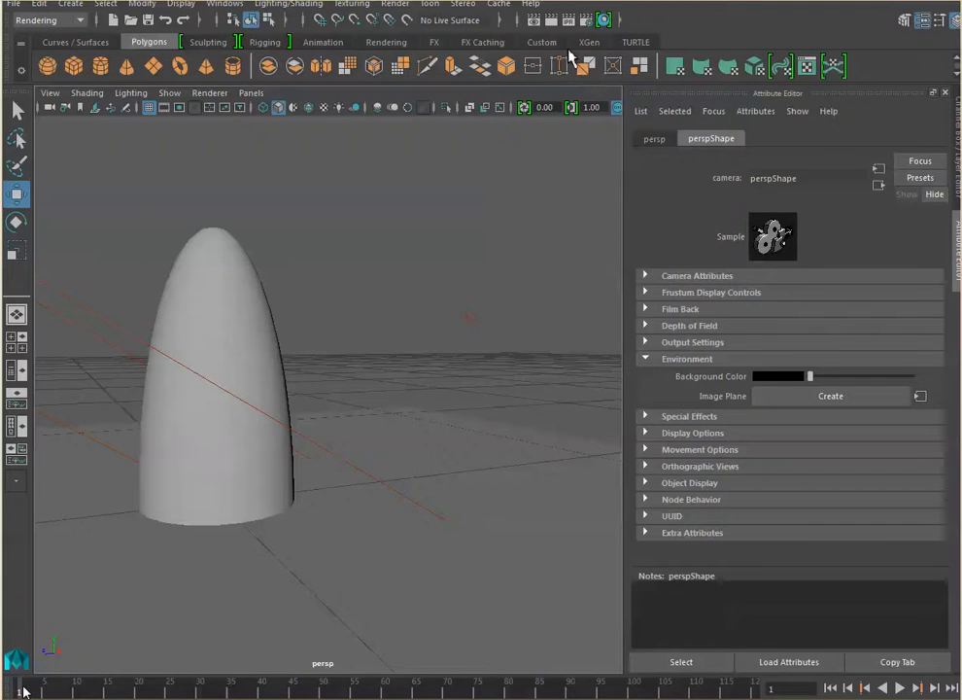
{"action": "left_click", "coordinate": [550, 19]}
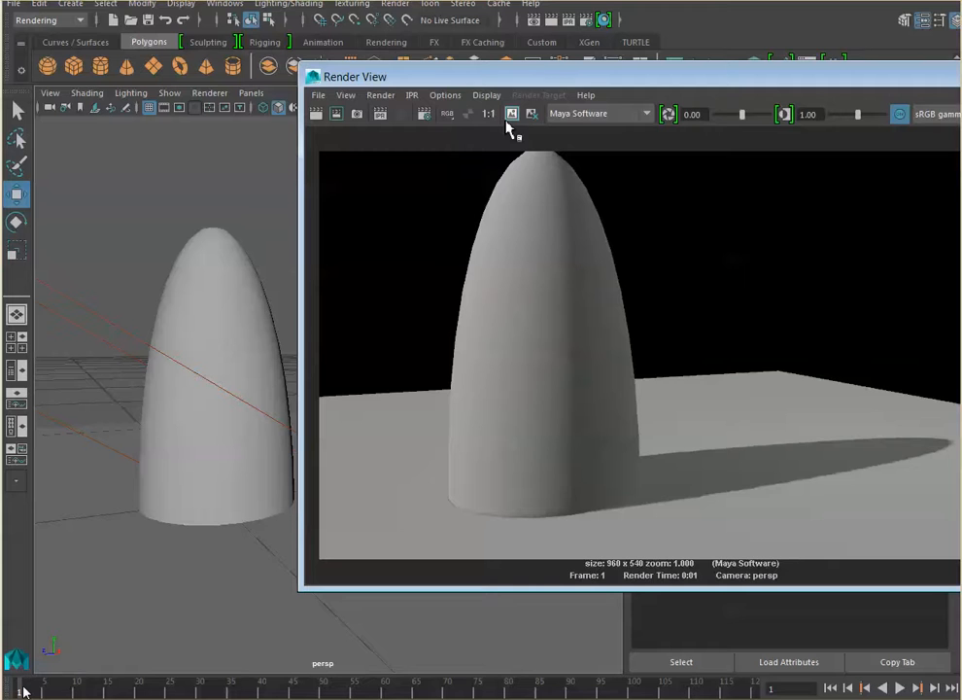
{"action": "left_click", "coordinate": [960, 77]}
Set the persp camera's background color to the mid-grey swatch and render the view again
{"action": "left_click", "coordinate": [774, 378]}
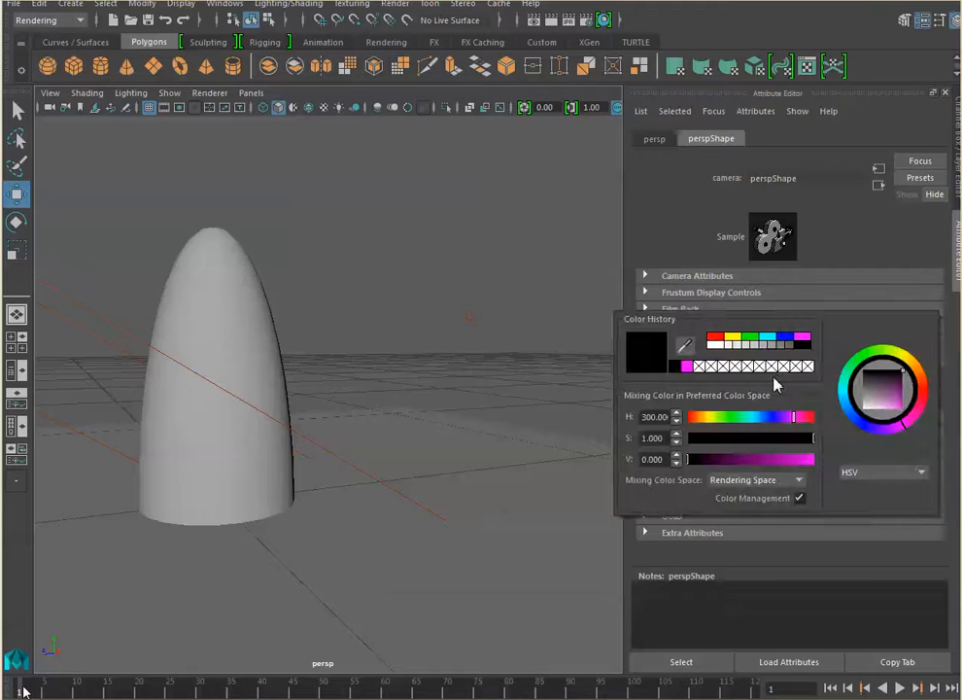
{"action": "left_click", "coordinate": [783, 345]}
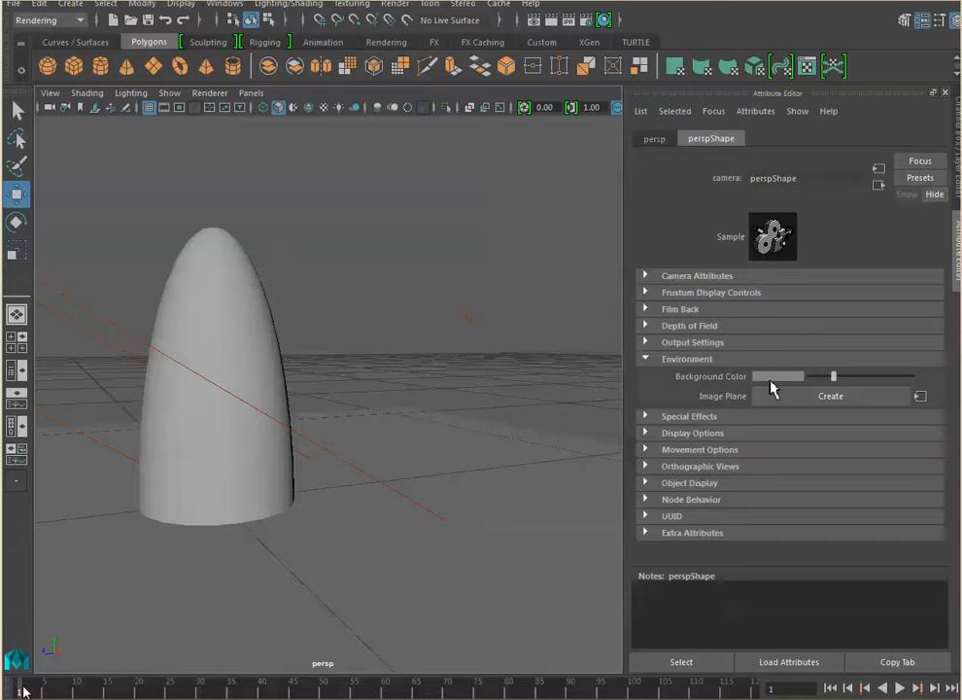
{"action": "left_click", "coordinate": [552, 21]}
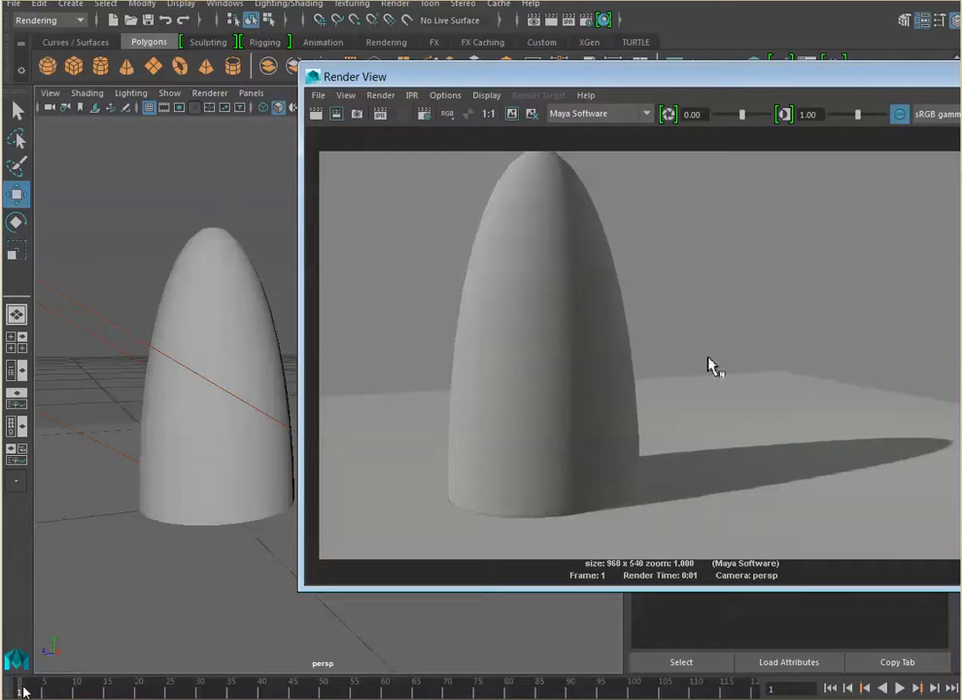
{"action": "left_click_drag", "start_coordinate": [741, 78], "coordinate": [736, 121]}
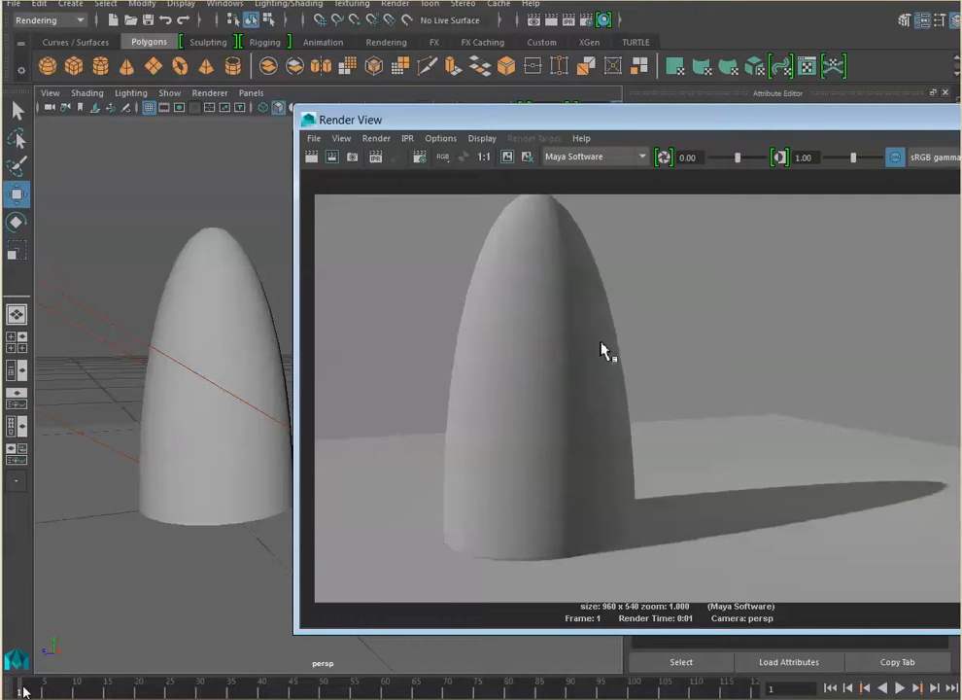
{"action": "mouse_move", "coordinate": [617, 121]}
{"action": "left_mouse_down"}
{"action": "mouse_move", "coordinate": [557, 480]}
{"action": "mouse_move", "coordinate": [573, 462]}
{"action": "mouse_move", "coordinate": [605, 122]}
{"action": "left_mouse_up"}
Remove the ambient light from the scene and render the persp view again for comparison
{"action": "left_click", "coordinate": [469, 317]}
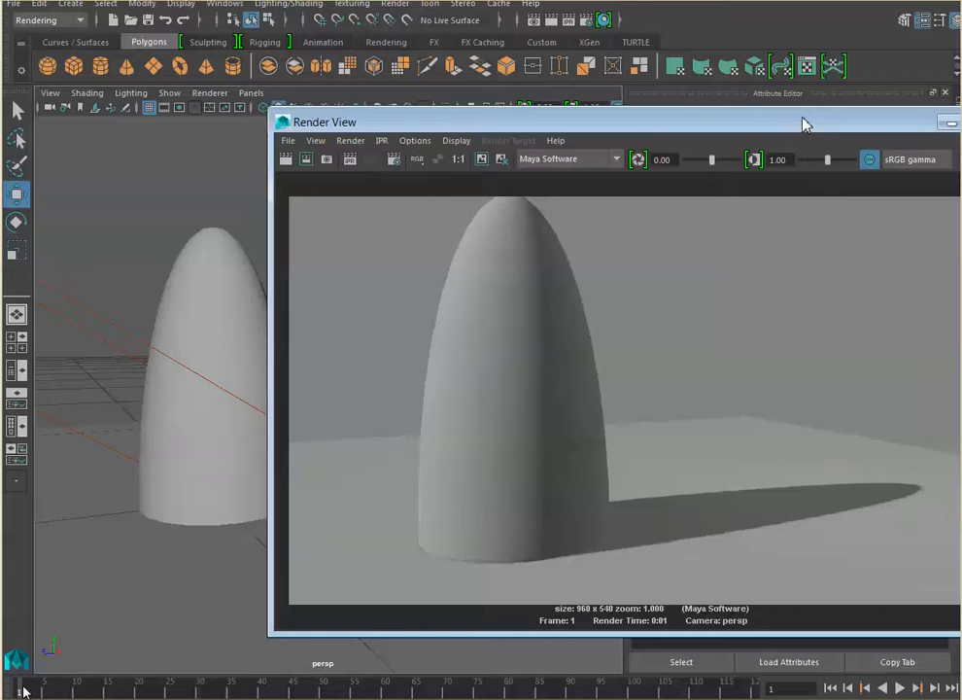
{"action": "left_click_drag", "start_coordinate": [803, 123], "coordinate": [799, 111]}
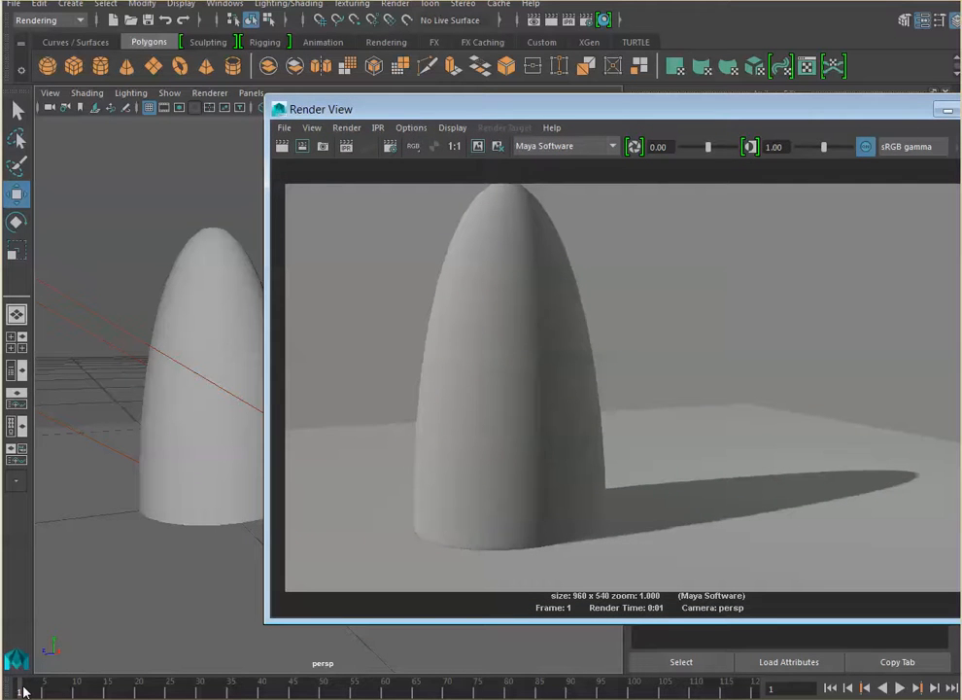
{"action": "left_click_drag", "start_coordinate": [894, 109], "coordinate": [563, 476]}
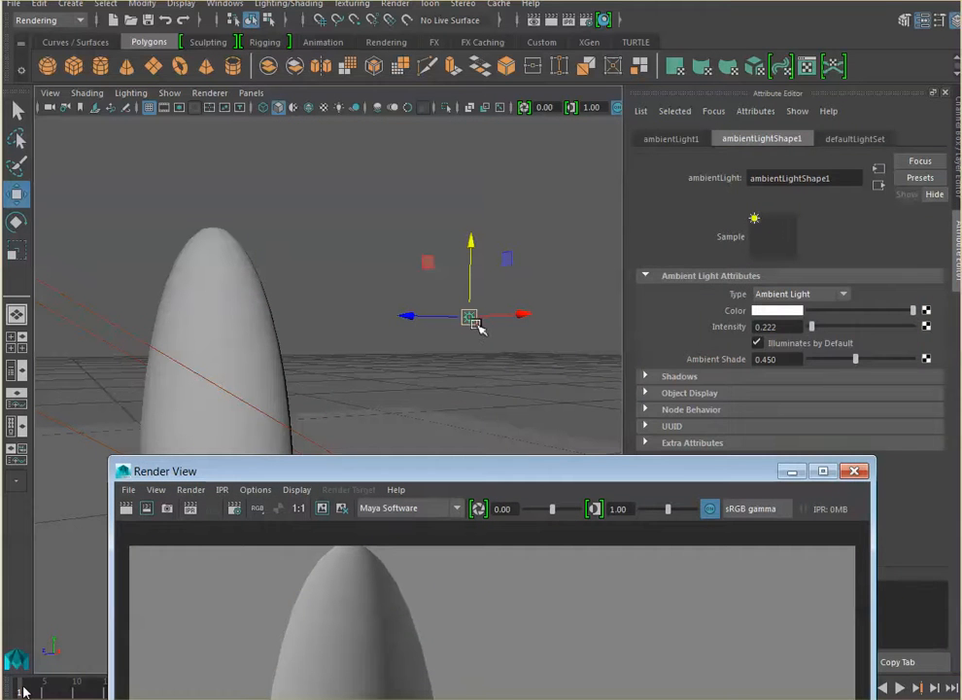
{"action": "left_click_drag", "start_coordinate": [569, 471], "coordinate": [708, 130]}
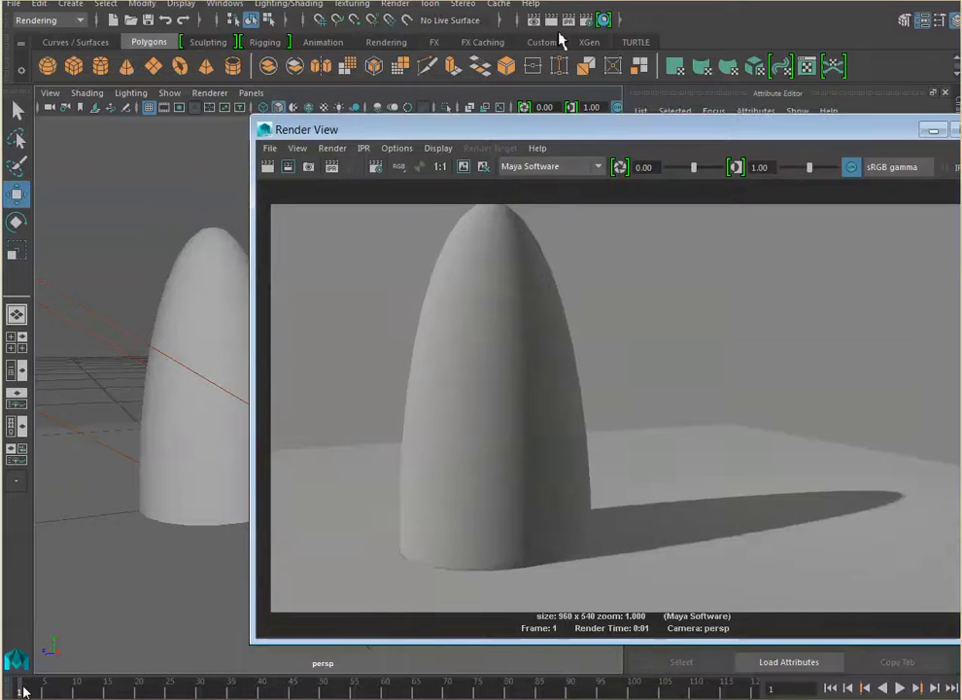
{"action": "left_click", "coordinate": [552, 19]}
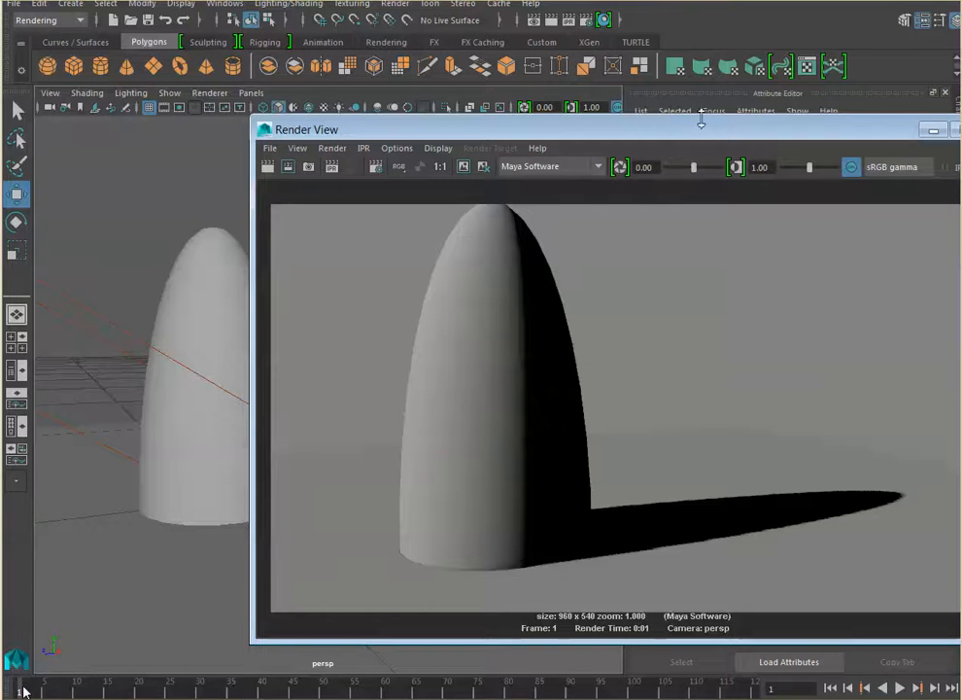
{"action": "left_click_drag", "start_coordinate": [705, 134], "coordinate": [586, 158]}
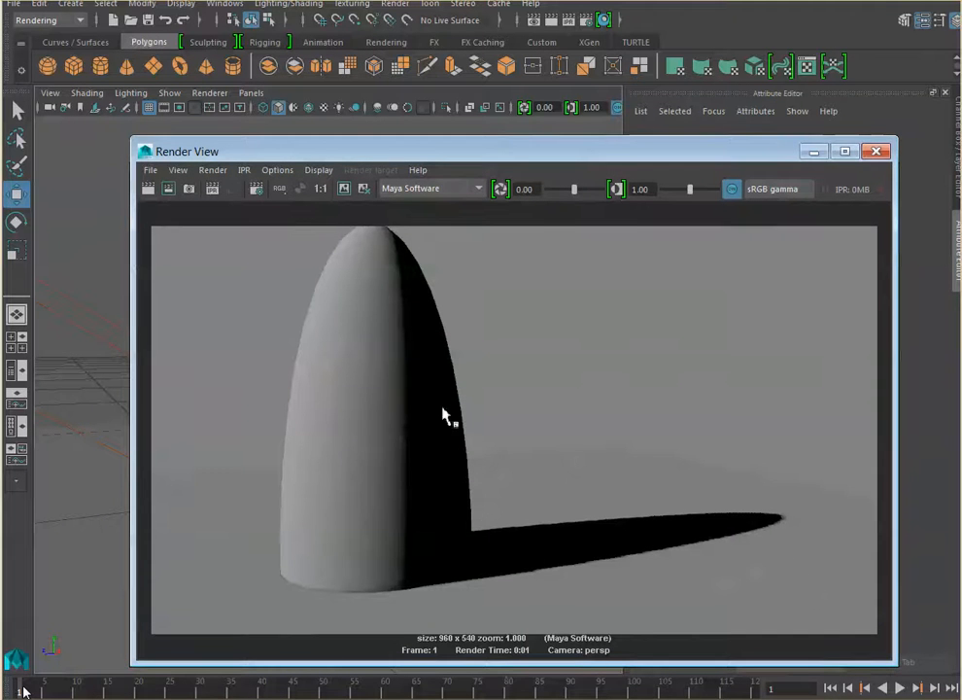